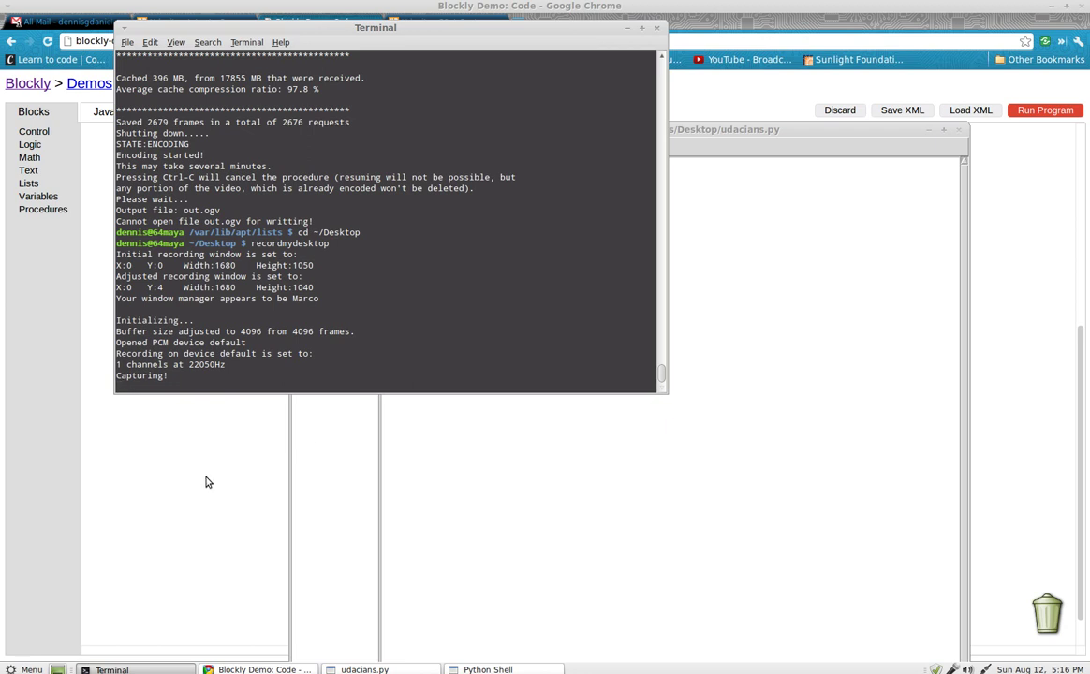
Step: Check the shell output '4Turn' and '4pside down', then bring the Blockly dacify program back
{"action": "left_click", "coordinate": [323, 453]}
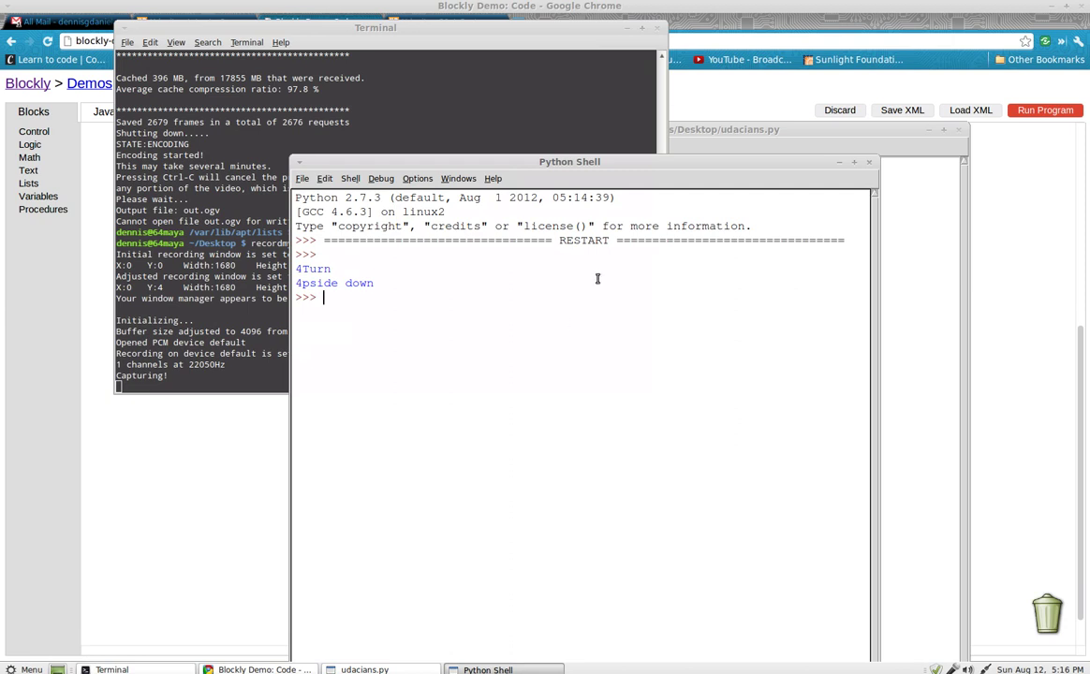
{"action": "left_click", "coordinate": [186, 446]}
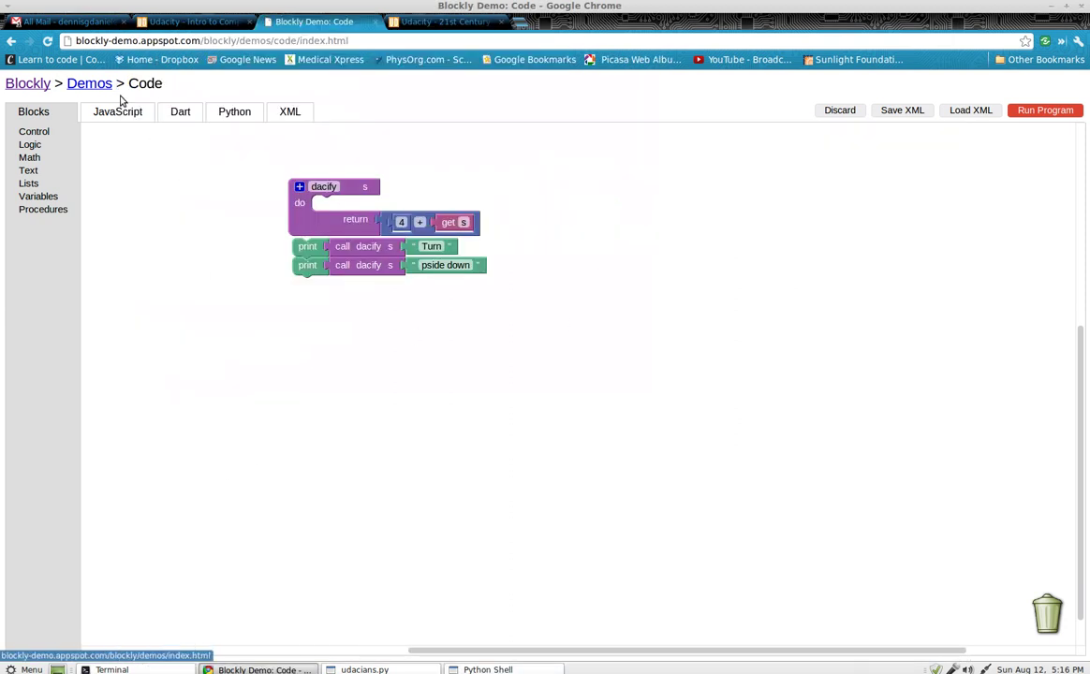
Step: Show the Python generated for dacify, which returns 4 + s, and copy it
{"action": "left_click_drag", "start_coordinate": [318, 221], "coordinate": [326, 220]}
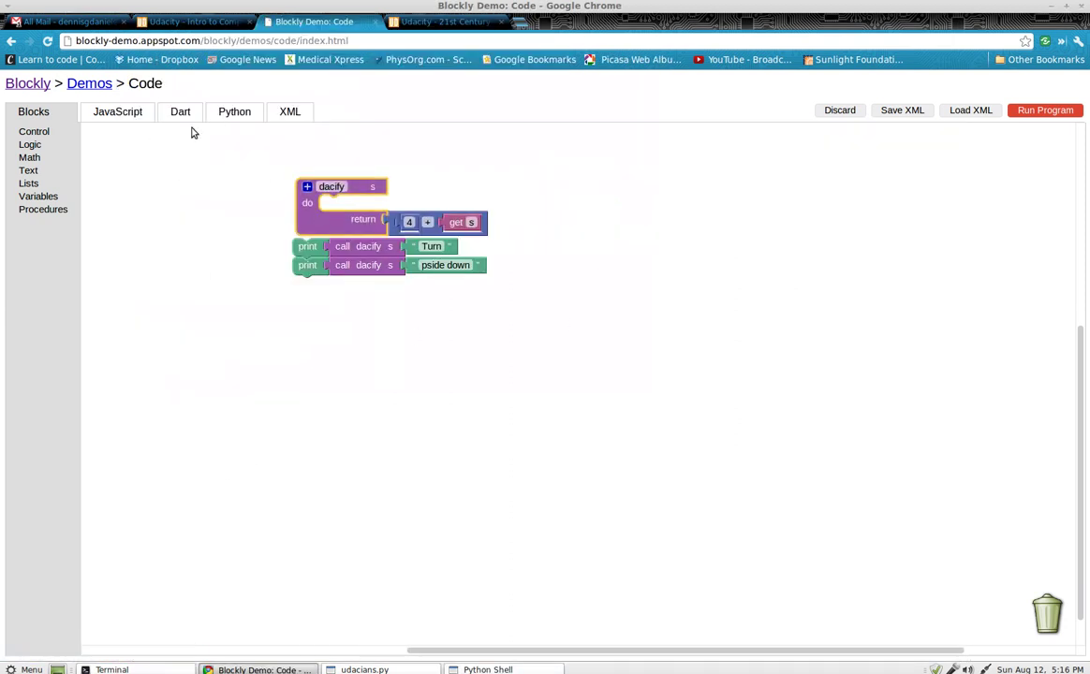
{"action": "left_click", "coordinate": [234, 112]}
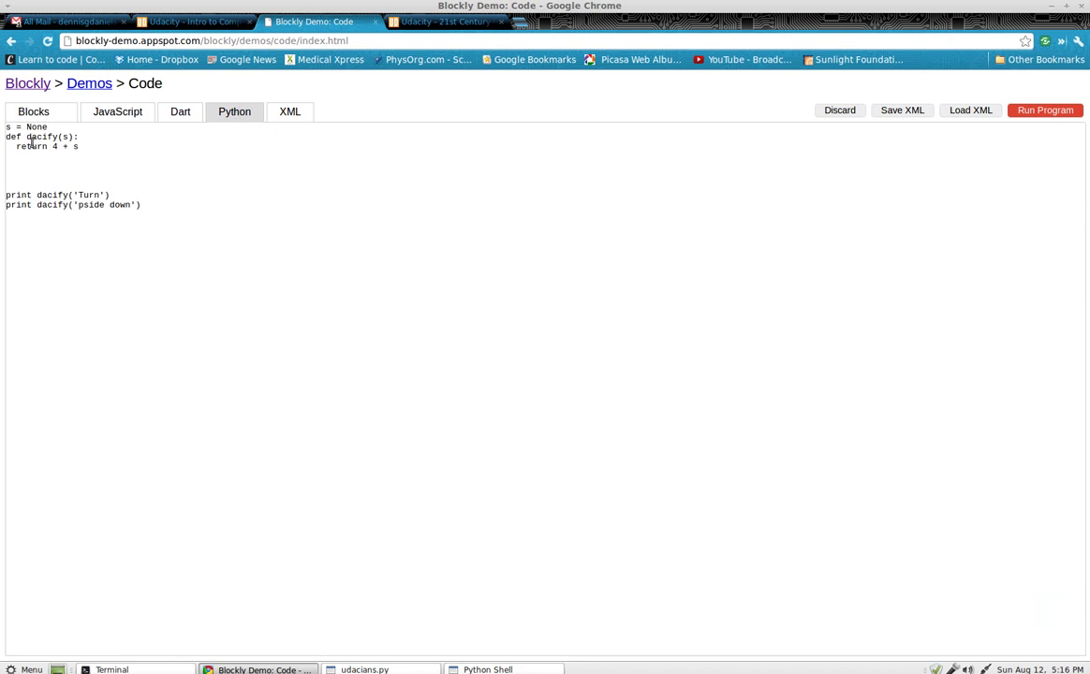
{"action": "left_click_drag", "start_coordinate": [7, 127], "coordinate": [152, 207]}
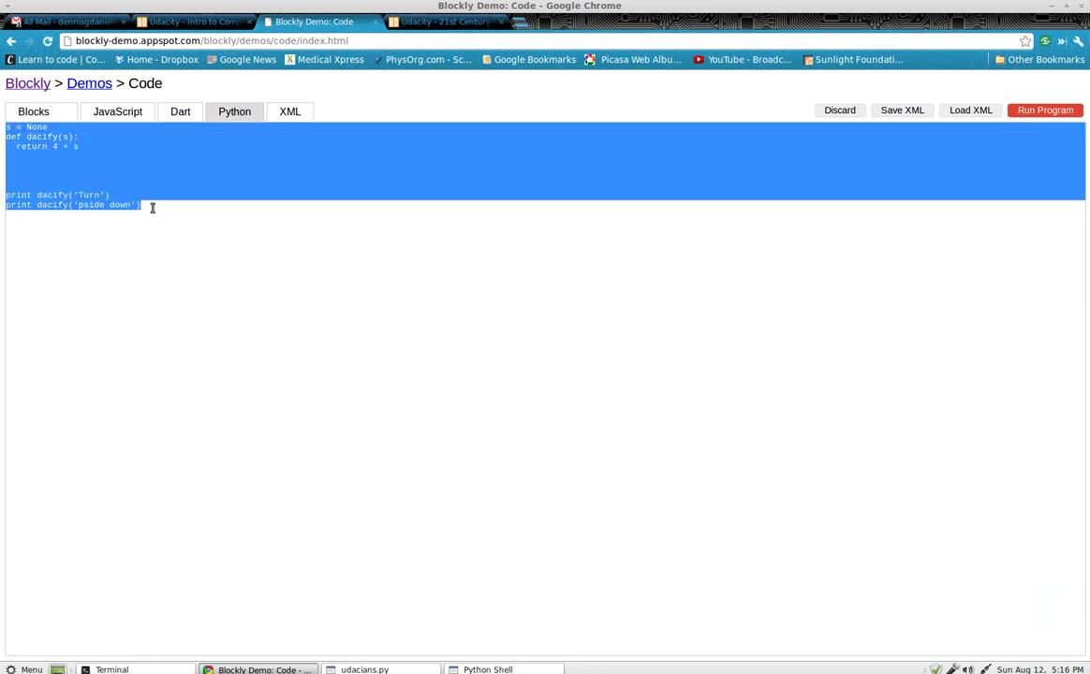
{"action": "key", "text": "ctrl+c"}
Step: Cycle past the Python Shell and Terminal windows to the udacians.py editor
{"action": "key", "text": "alt+Tab"}
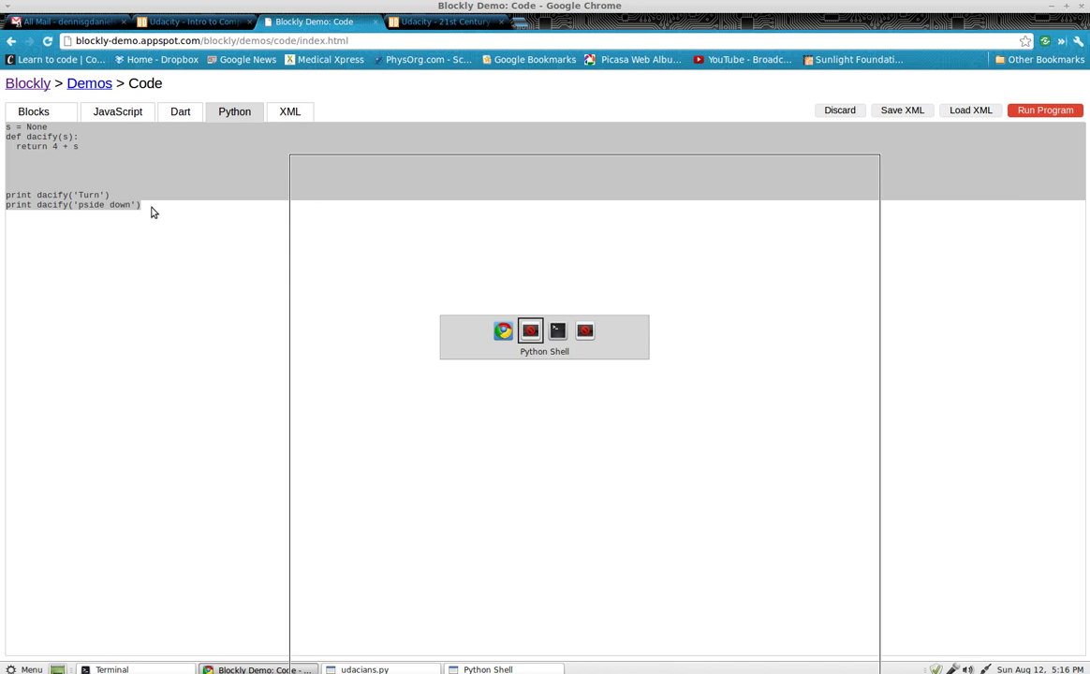
{"action": "key", "text": "alt+Tab"}
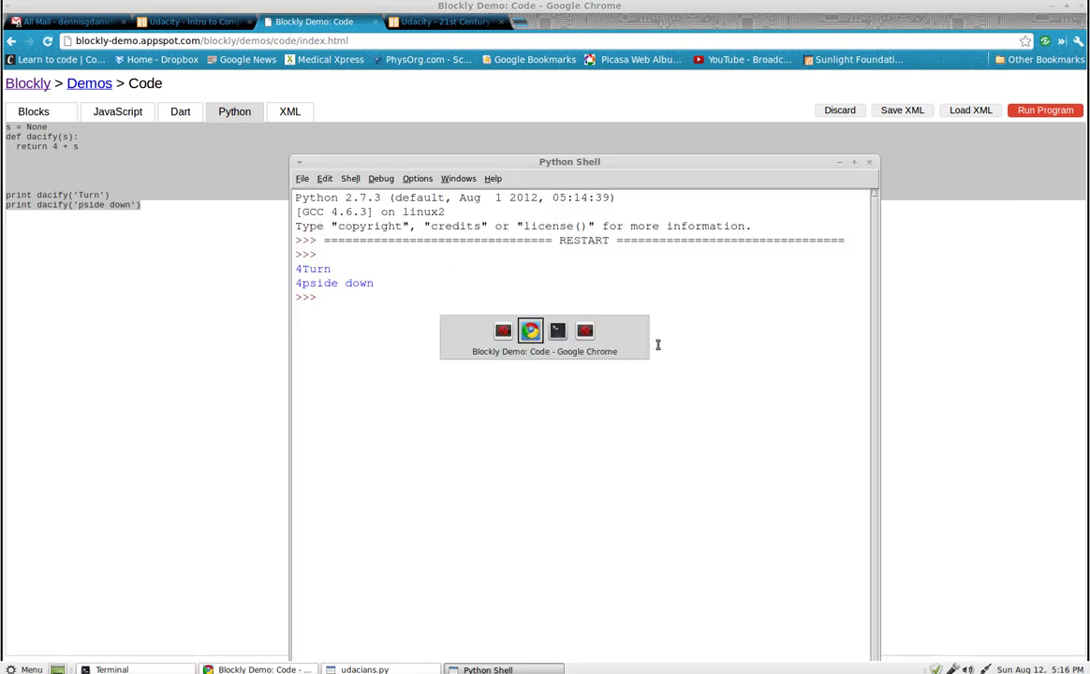
{"action": "key", "text": "alt+Tab"}
{"action": "key", "text": "alt+Tab"}
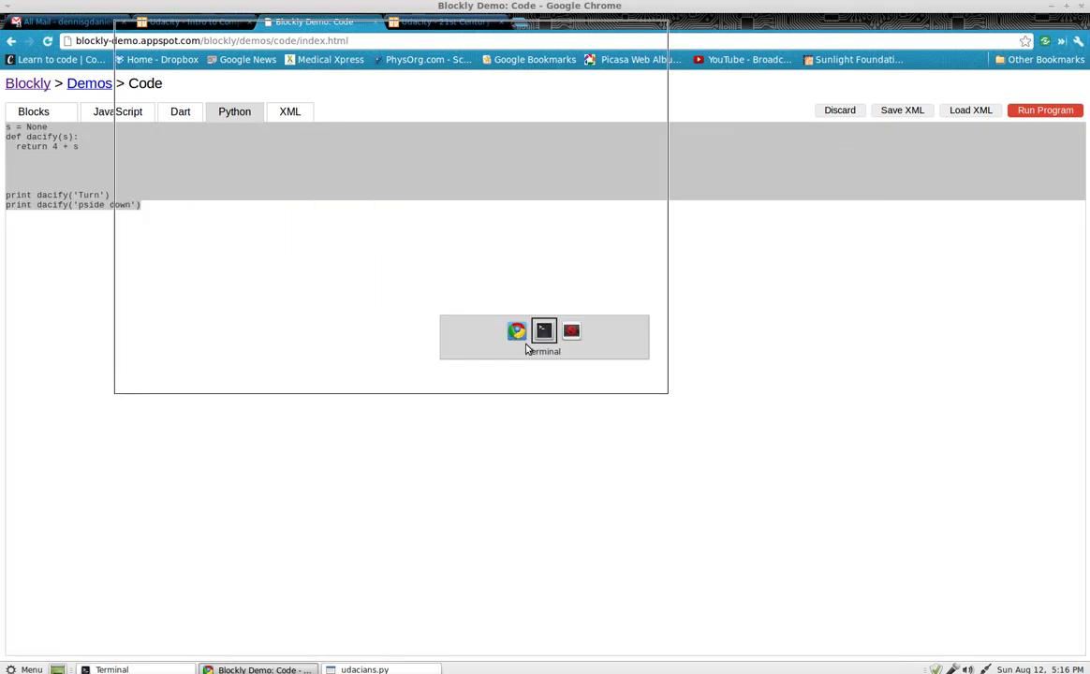
{"action": "key", "text": "alt+Tab"}
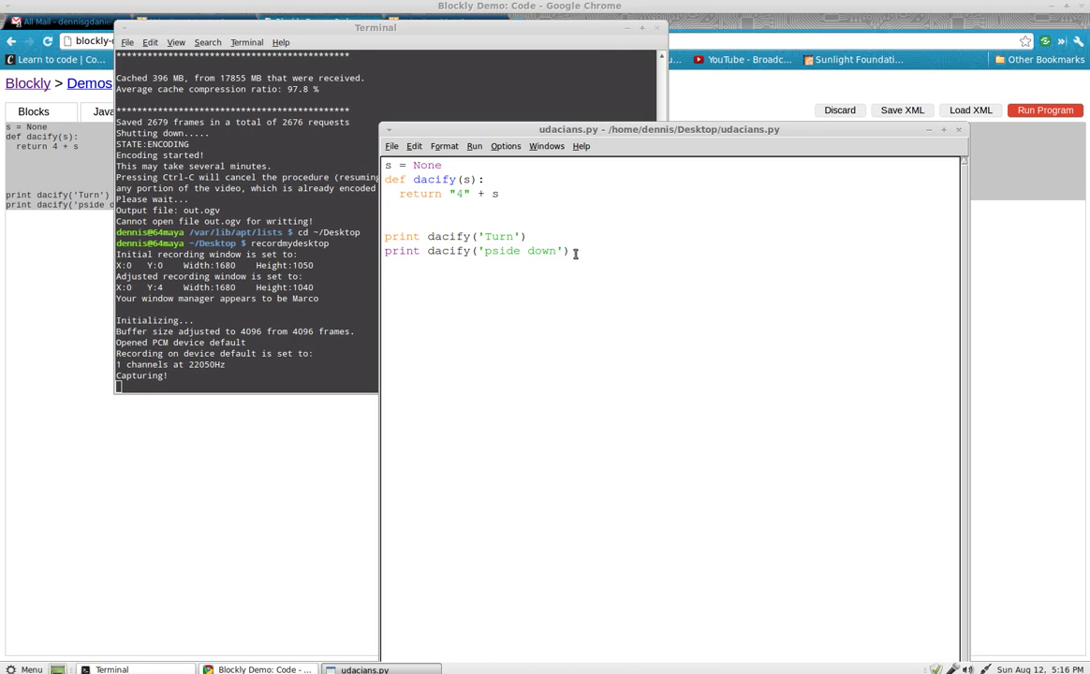
Step: Move the Terminal and udacians.py windows, highlight 's = None', then return to the Blockly blocks
{"action": "left_click", "coordinate": [480, 222]}
{"action": "left_click_drag", "start_coordinate": [283, 31], "coordinate": [379, 40]}
{"action": "key", "text": "alt+Tab"}
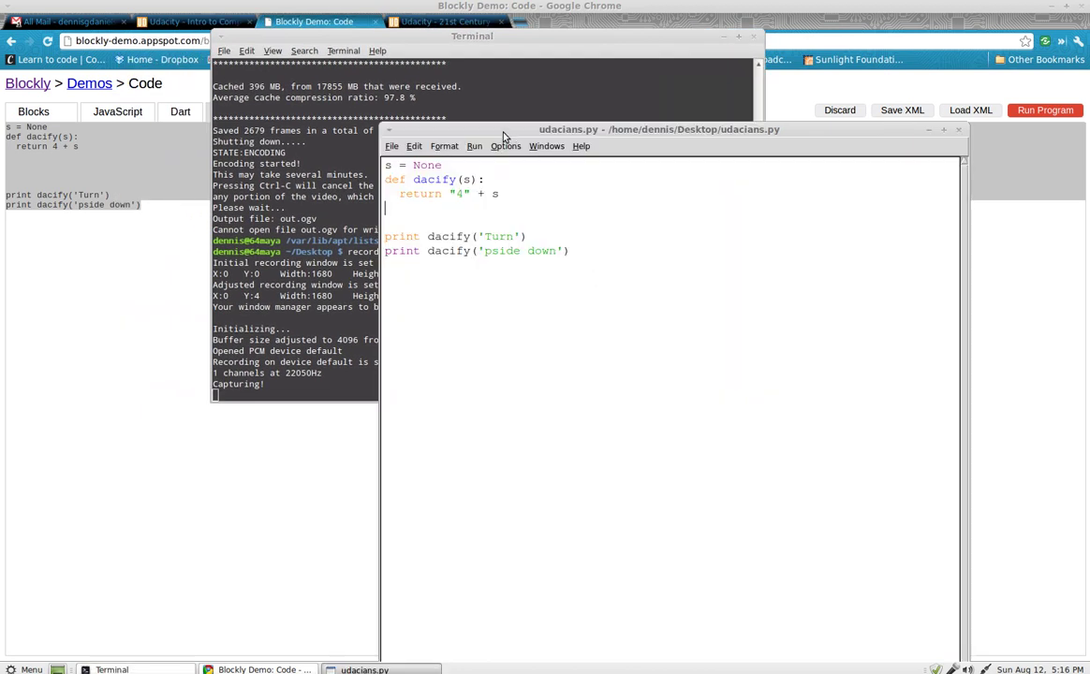
{"action": "left_click_drag", "start_coordinate": [463, 138], "coordinate": [303, 89]}
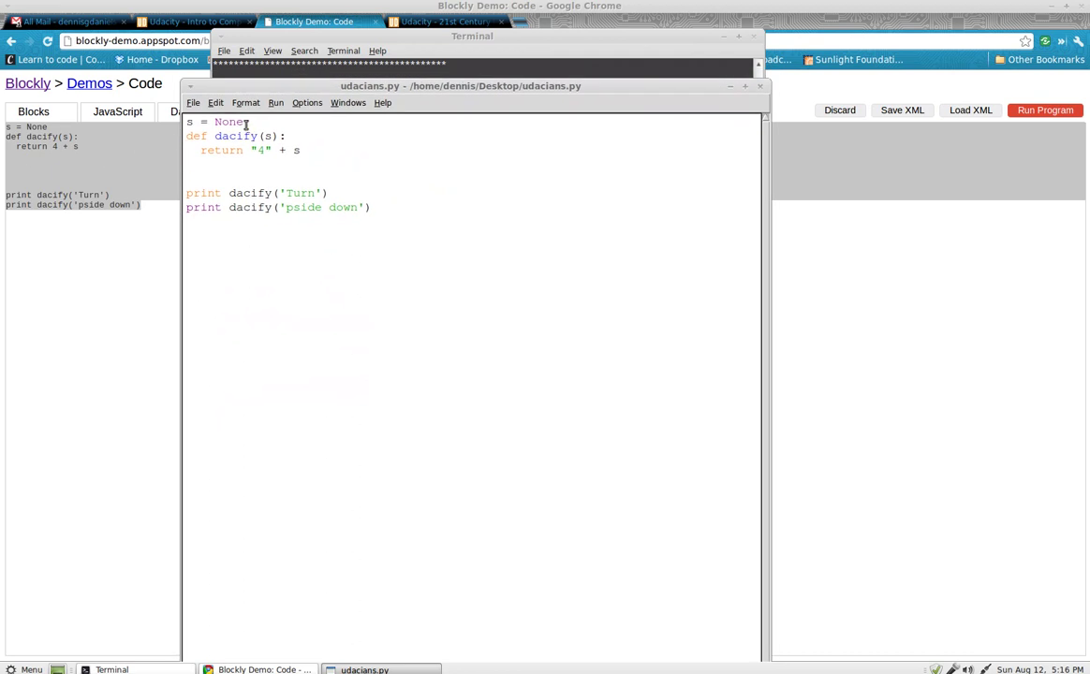
{"action": "left_click_drag", "start_coordinate": [246, 122], "coordinate": [189, 122]}
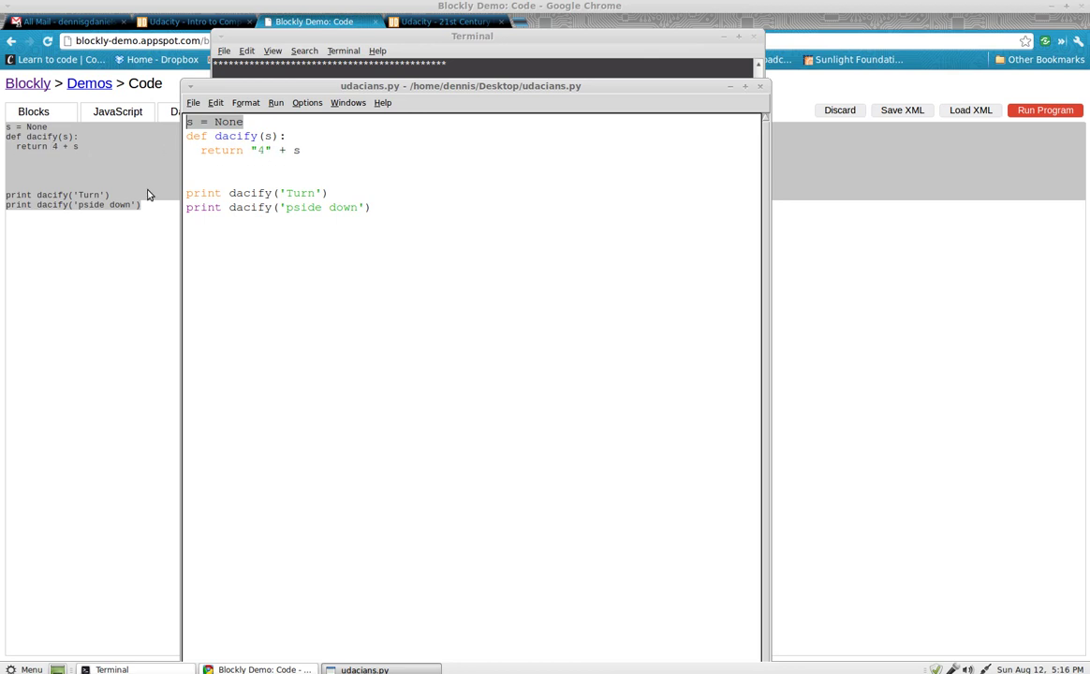
{"action": "left_click", "coordinate": [33, 111]}
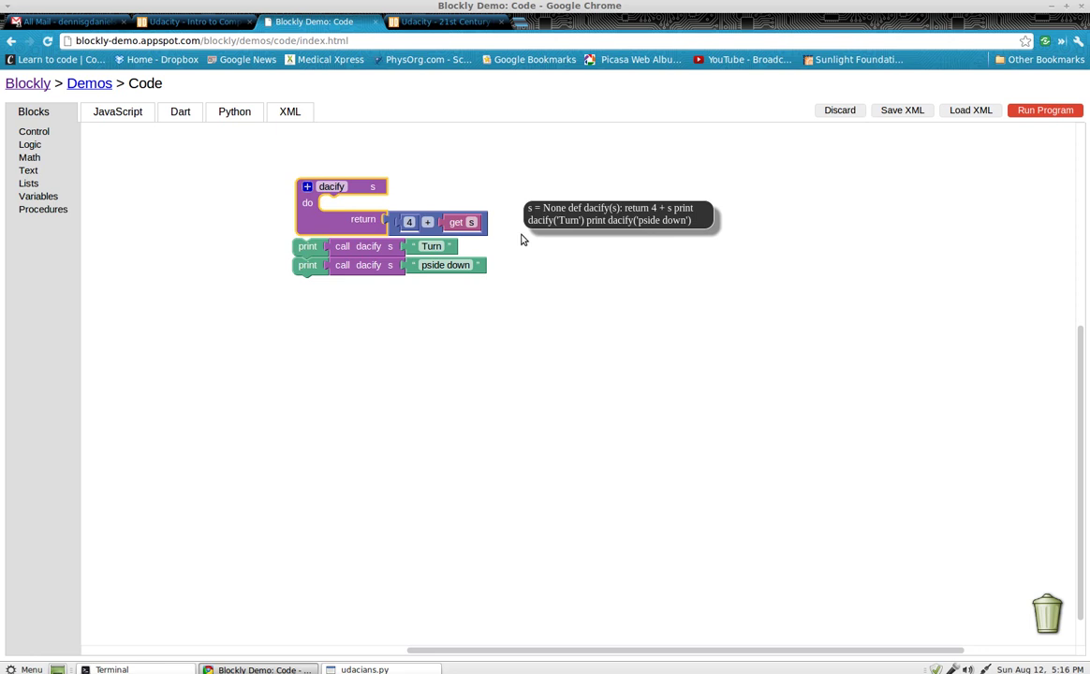
Step: Open the Udacity CS101 Unit 2 Homework page and highlight Question 1's udacify code
{"action": "left_click", "coordinate": [430, 23]}
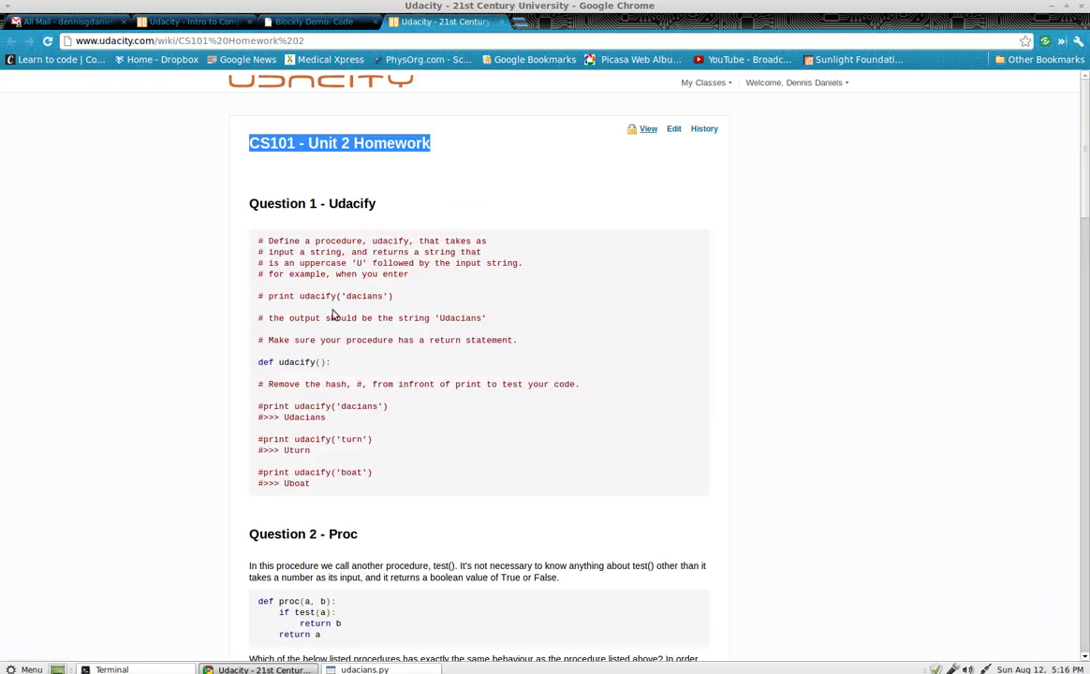
{"action": "left_click_drag", "start_coordinate": [258, 239], "coordinate": [374, 474]}
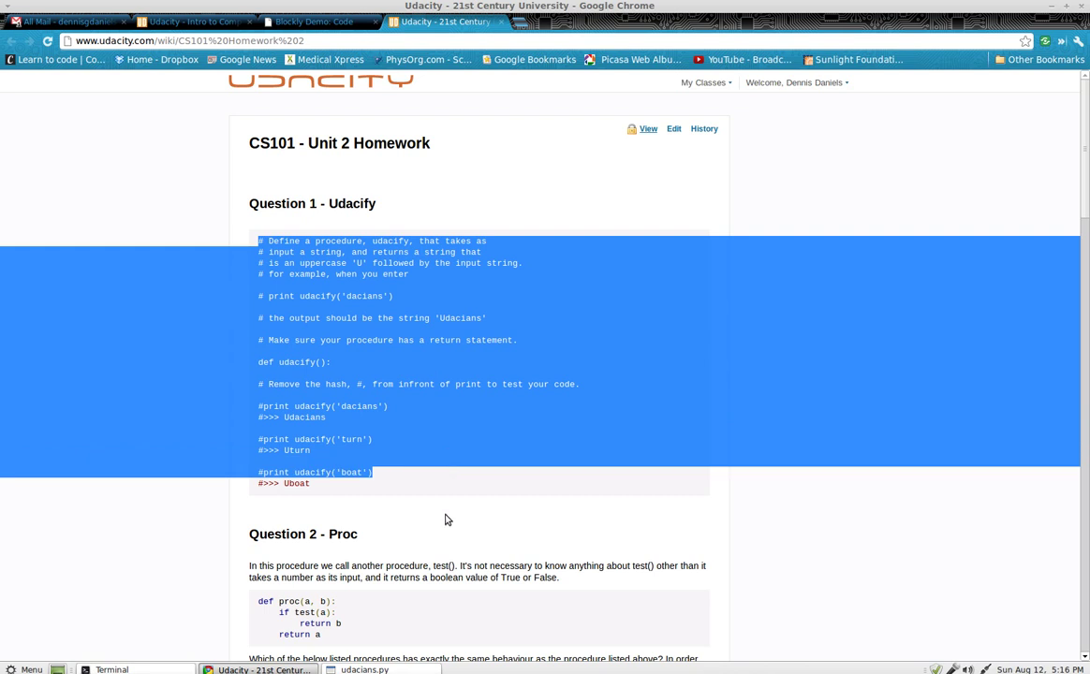
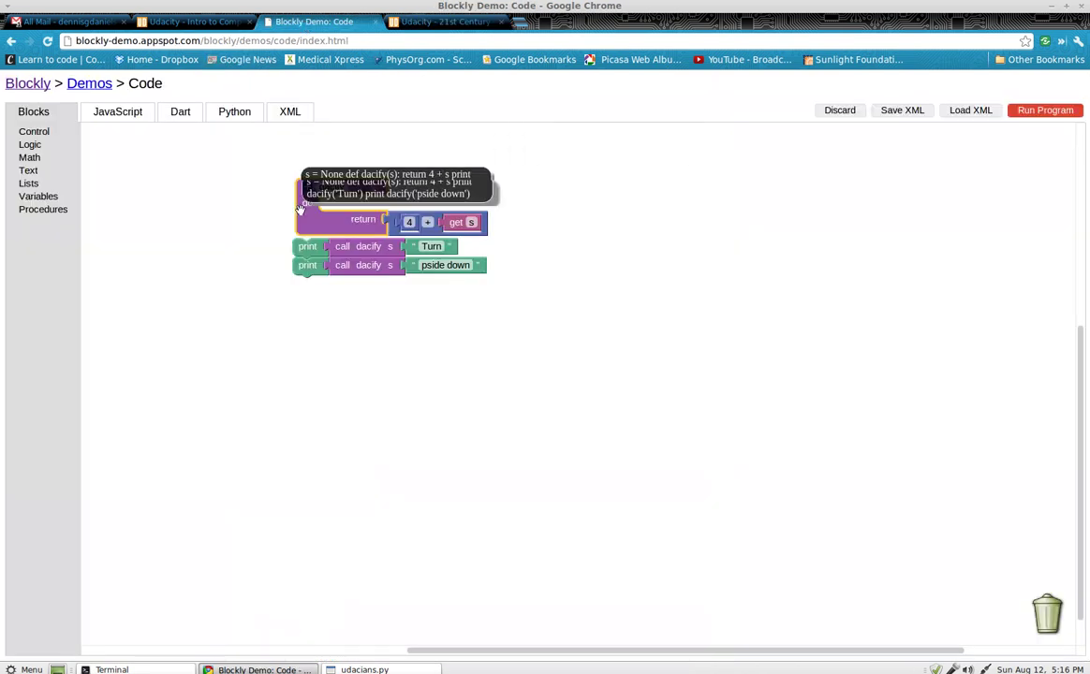
Step: Show the Python code Blockly generates for dacify and its two print calls
{"action": "left_click", "coordinate": [234, 111]}
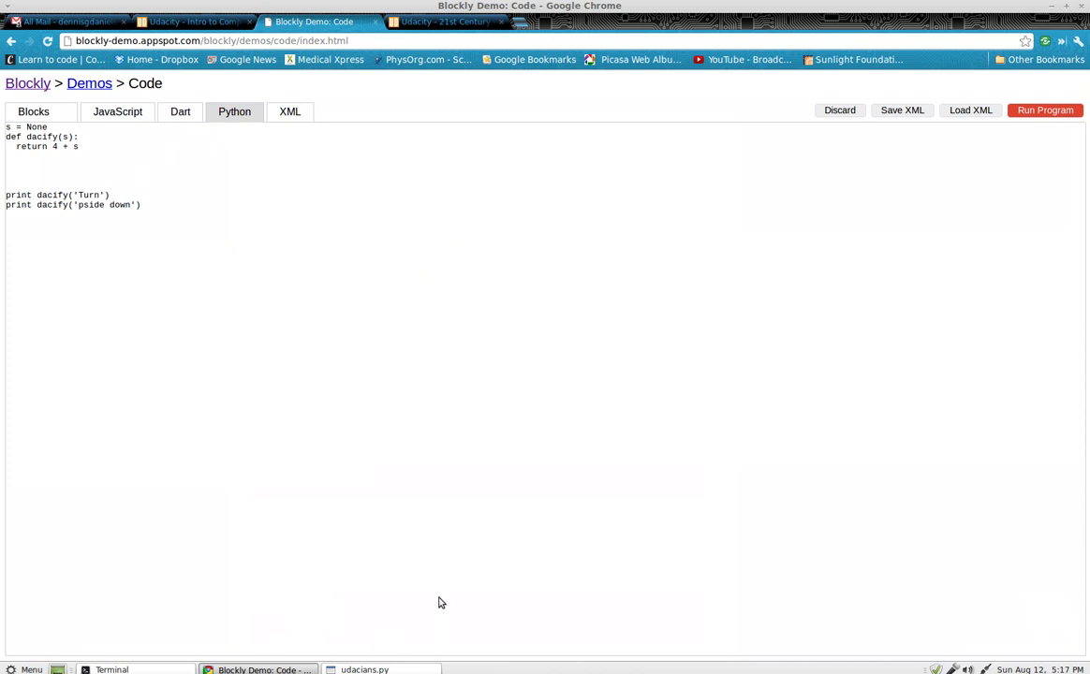
Step: Delete the blank line in udacians.py, then save and run it to print 4Turn and 4pside down
{"action": "left_click", "coordinate": [364, 670]}
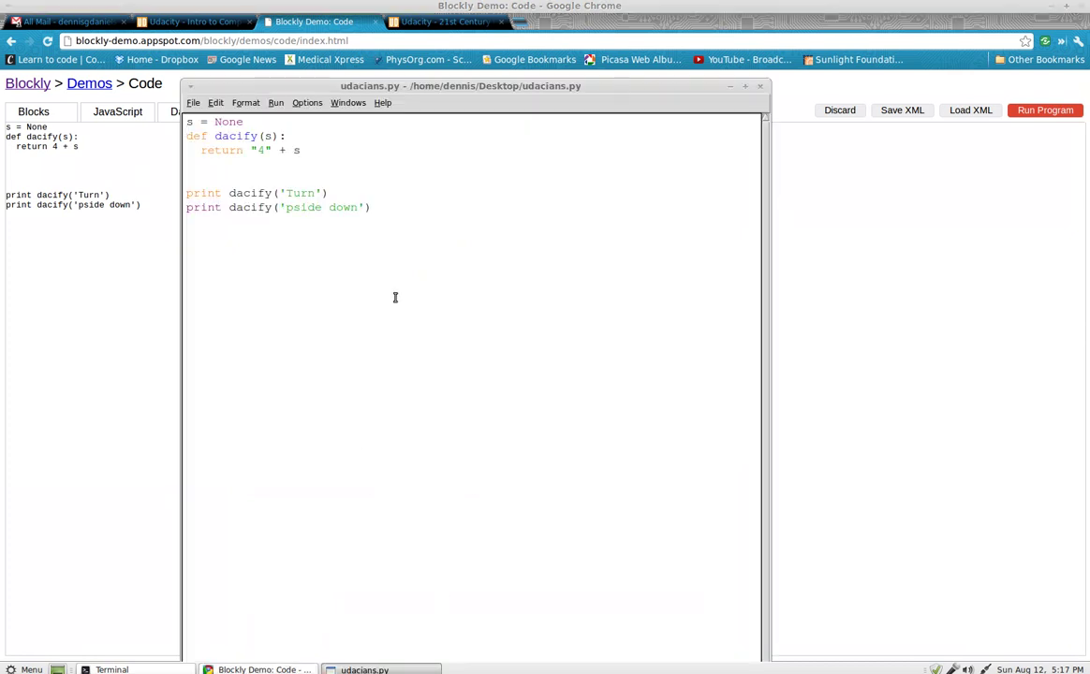
{"action": "left_click_drag", "start_coordinate": [293, 89], "coordinate": [341, 87]}
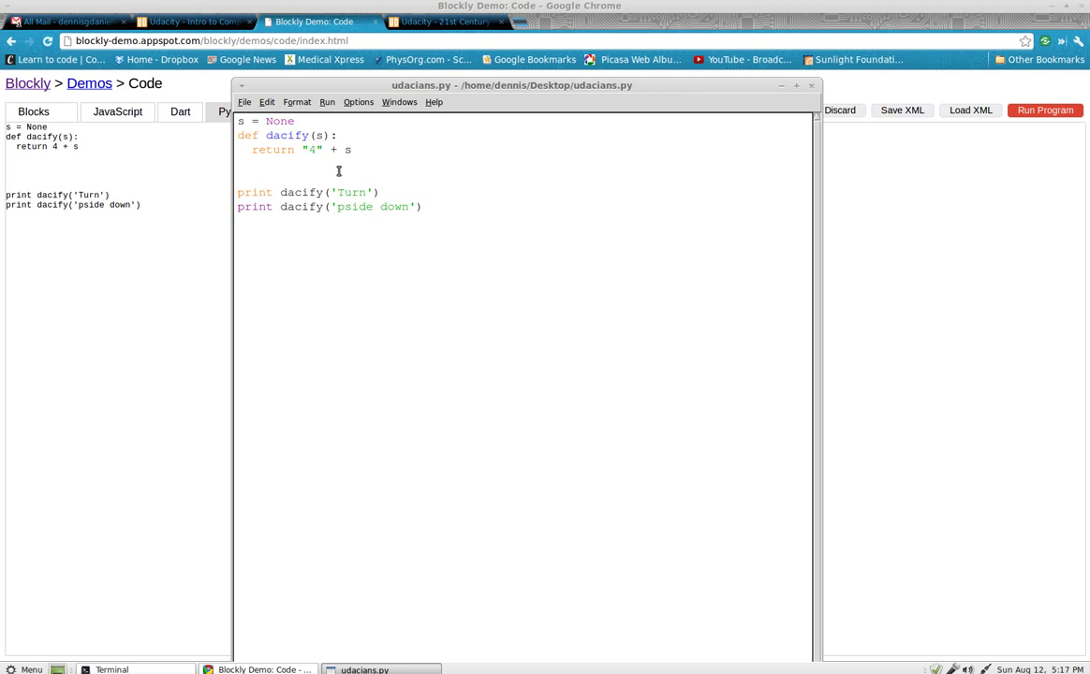
{"action": "key", "text": "Delete"}
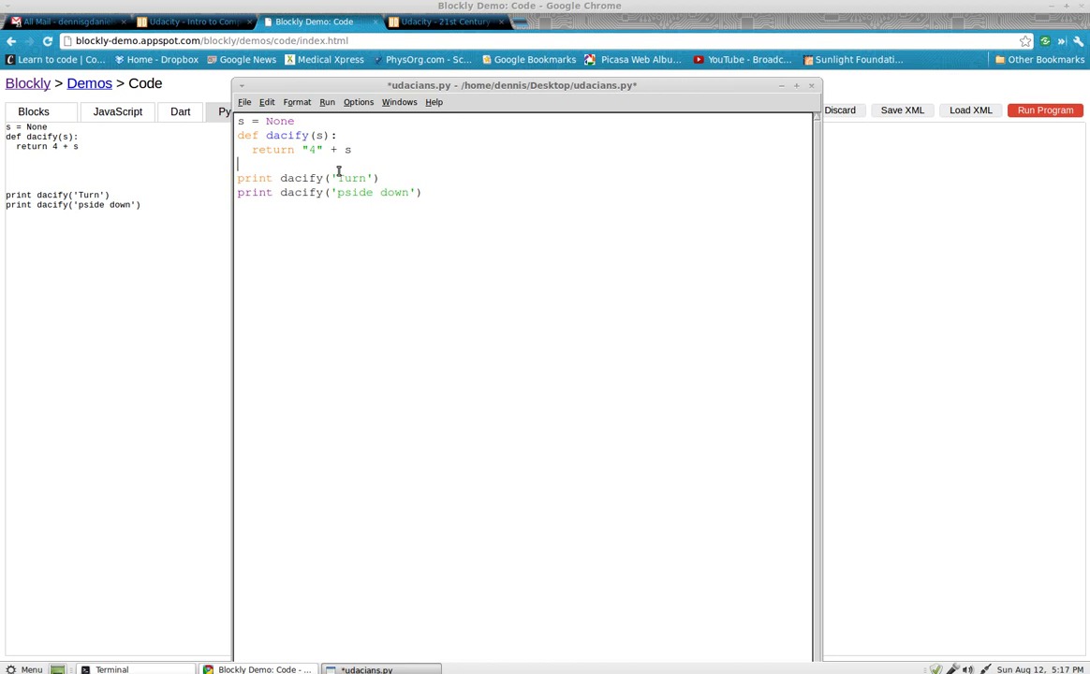
{"action": "key", "text": "F5"}
{"action": "left_click", "coordinate": [513, 370]}
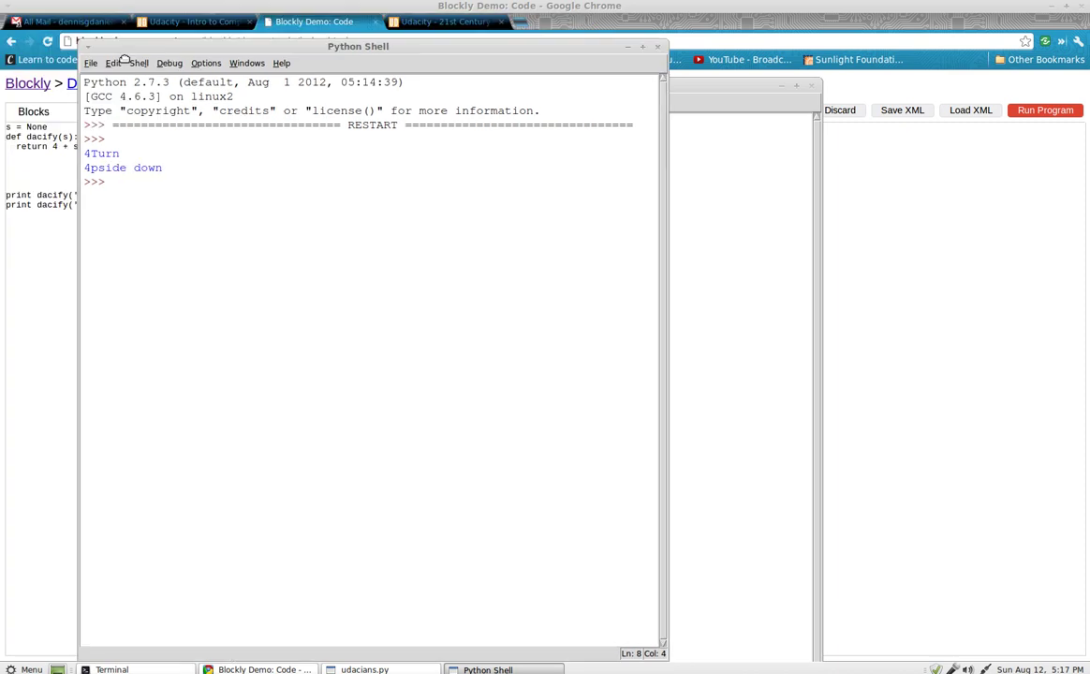
{"action": "left_click_drag", "start_coordinate": [29, 21], "coordinate": [327, 214]}
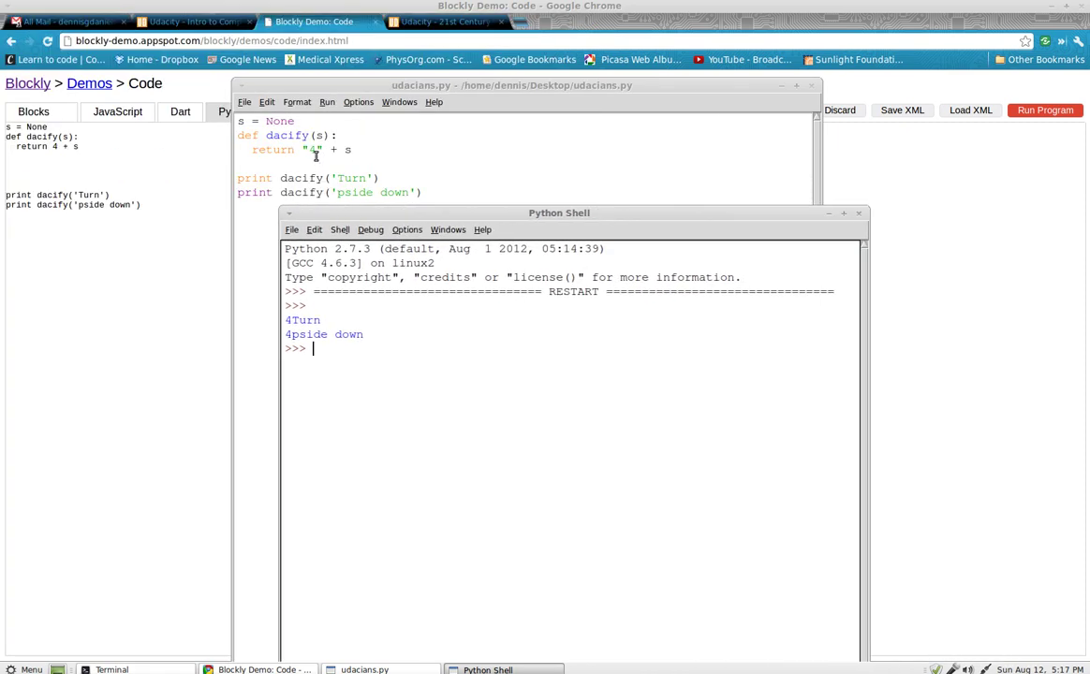
Step: Replace the 4 with U in dacify's return line, save, rerun, and view the UTurn output
{"action": "left_click", "coordinate": [313, 150]}
{"action": "key", "text": "BackSpace"}
{"action": "type", "text": "U"}
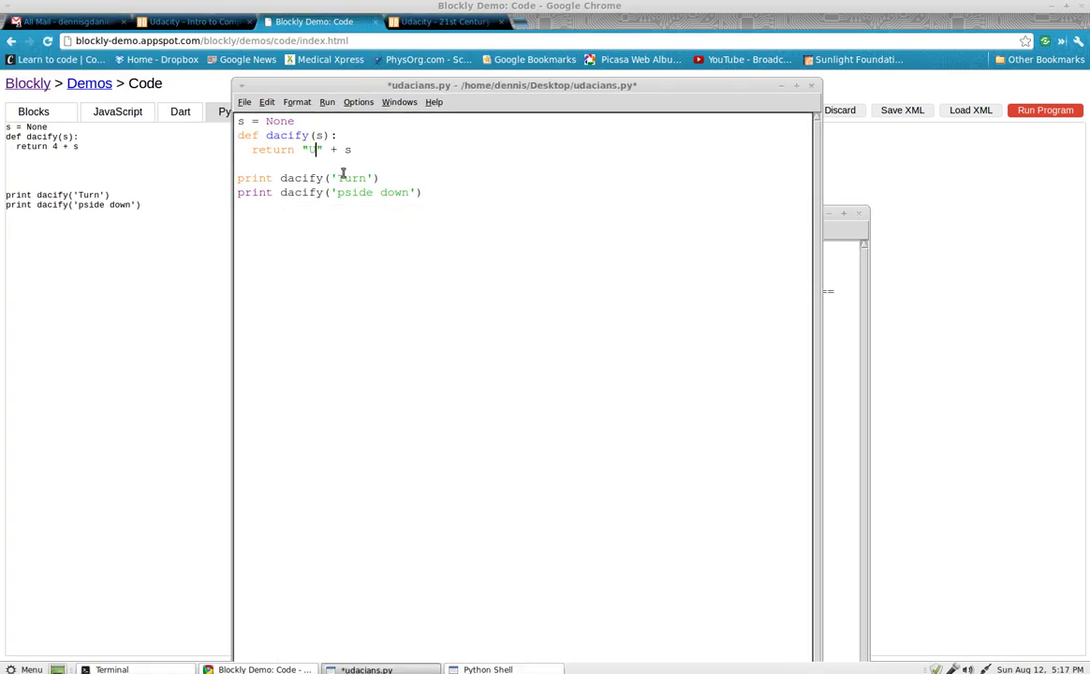
{"action": "key", "text": "ctrl+s"}
{"action": "key", "text": "F5"}
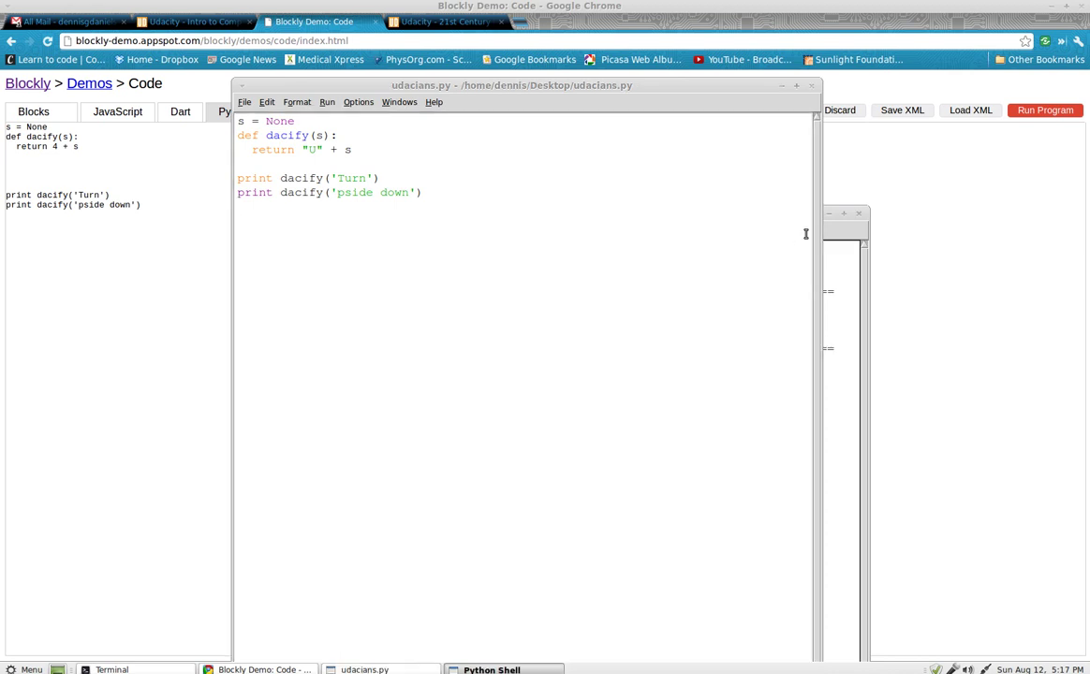
{"action": "left_click_drag", "start_coordinate": [643, 89], "coordinate": [683, 85]}
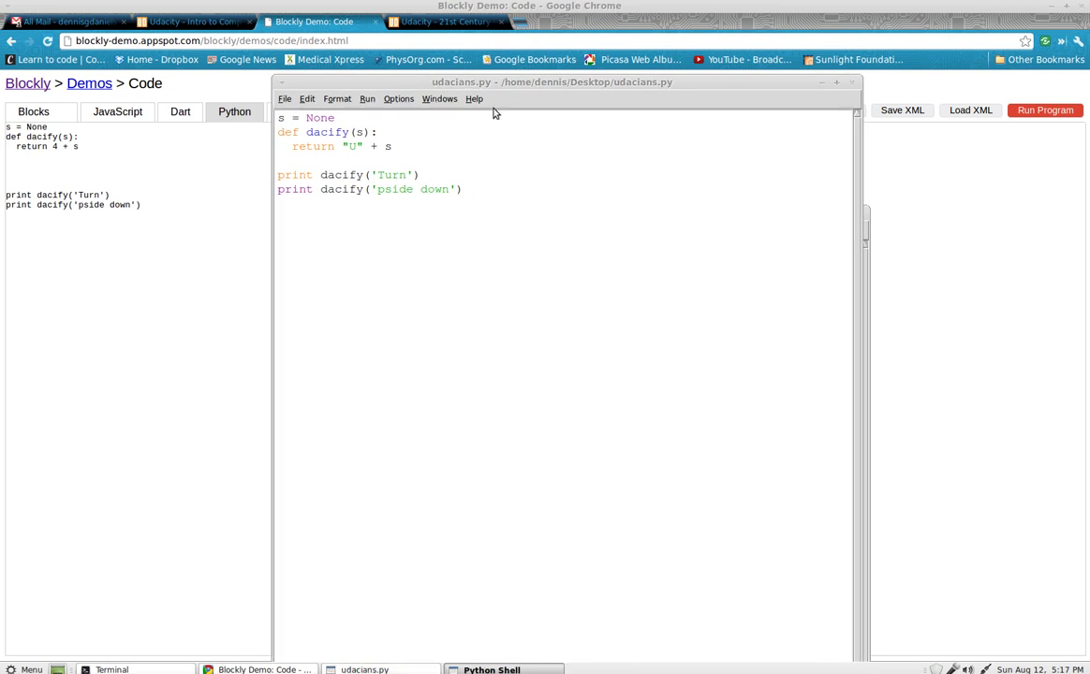
{"action": "left_click_drag", "start_coordinate": [483, 87], "coordinate": [665, 211]}
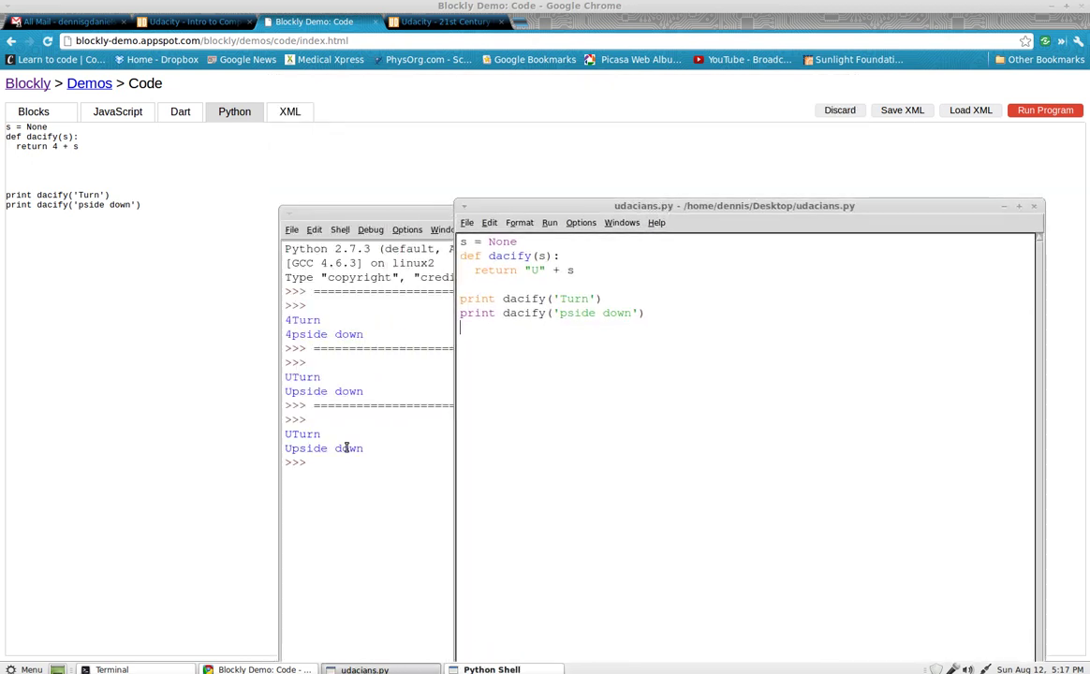
Step: Minimize the IDLE windows, check the Python Shell output, then return to Chrome
{"action": "left_click_drag", "start_coordinate": [331, 212], "coordinate": [334, 166]}
{"action": "left_click", "coordinate": [361, 178]}
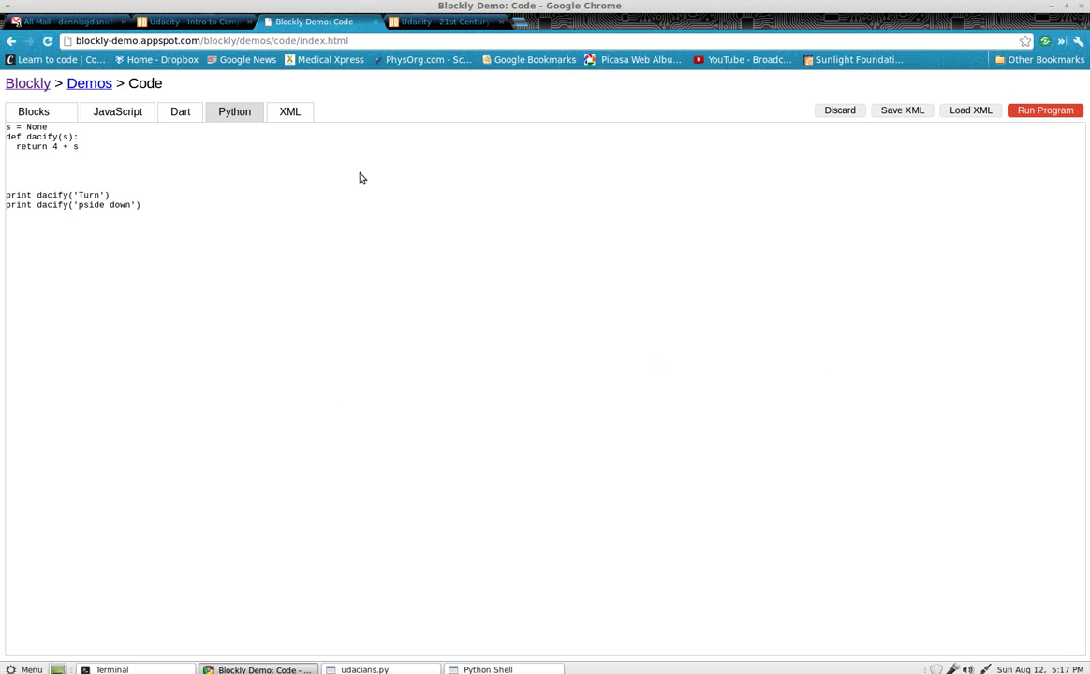
{"action": "key", "text": "alt+Tab"}
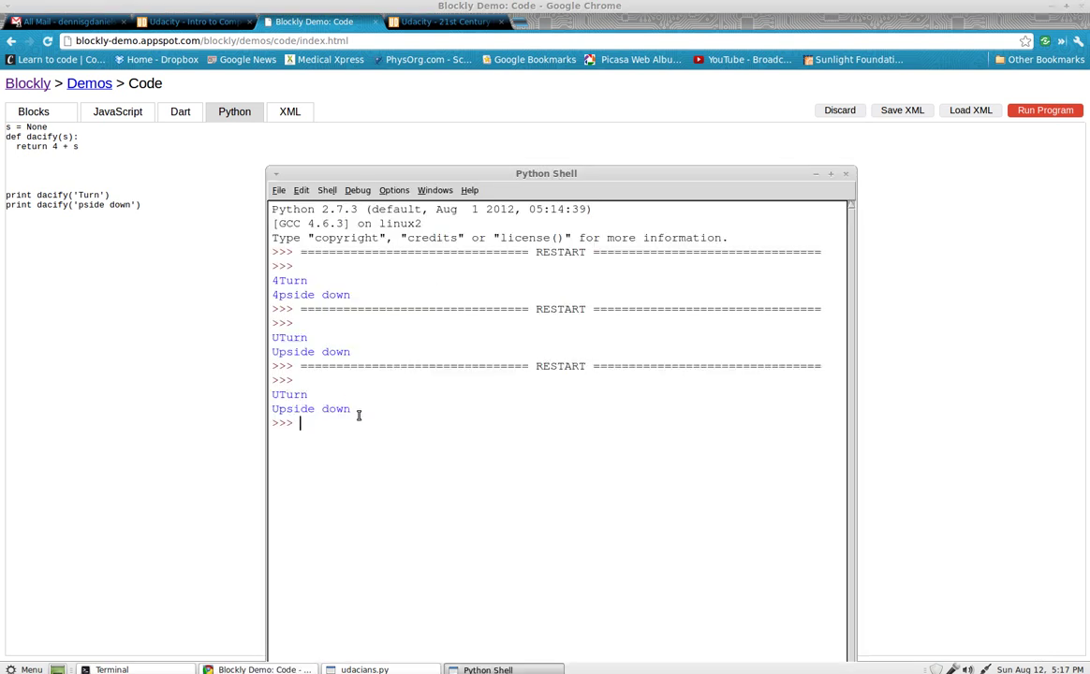
{"action": "key", "text": "alt+Tab"}
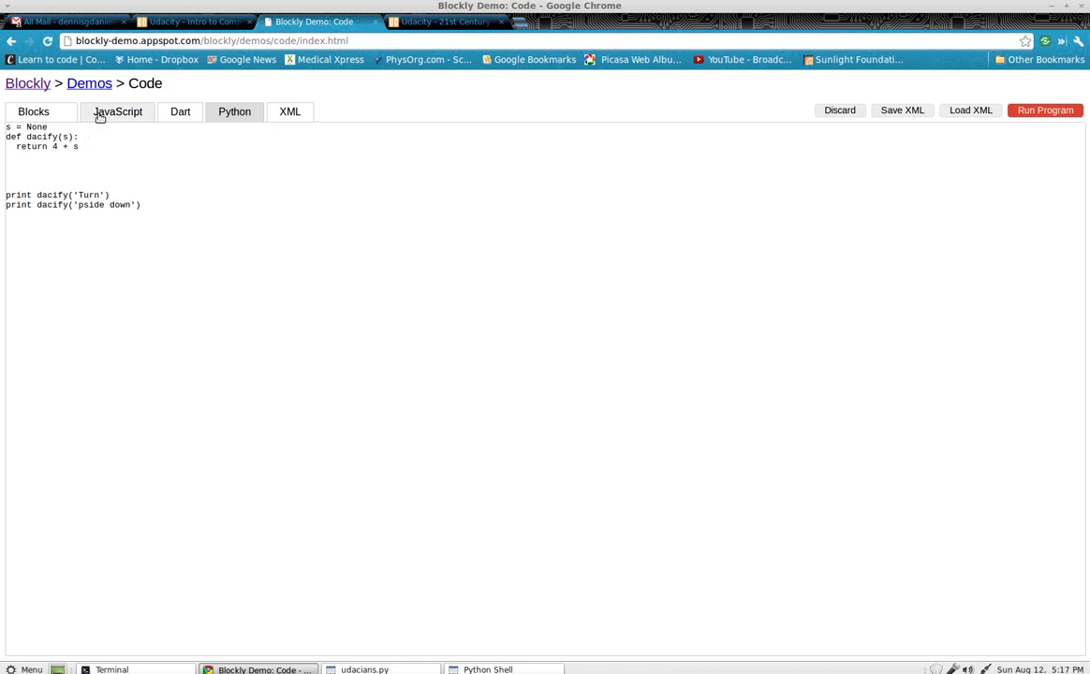
Step: Try an empty text block in the return sum, then restore the 4 and trash the text block
{"action": "left_click", "coordinate": [34, 112]}
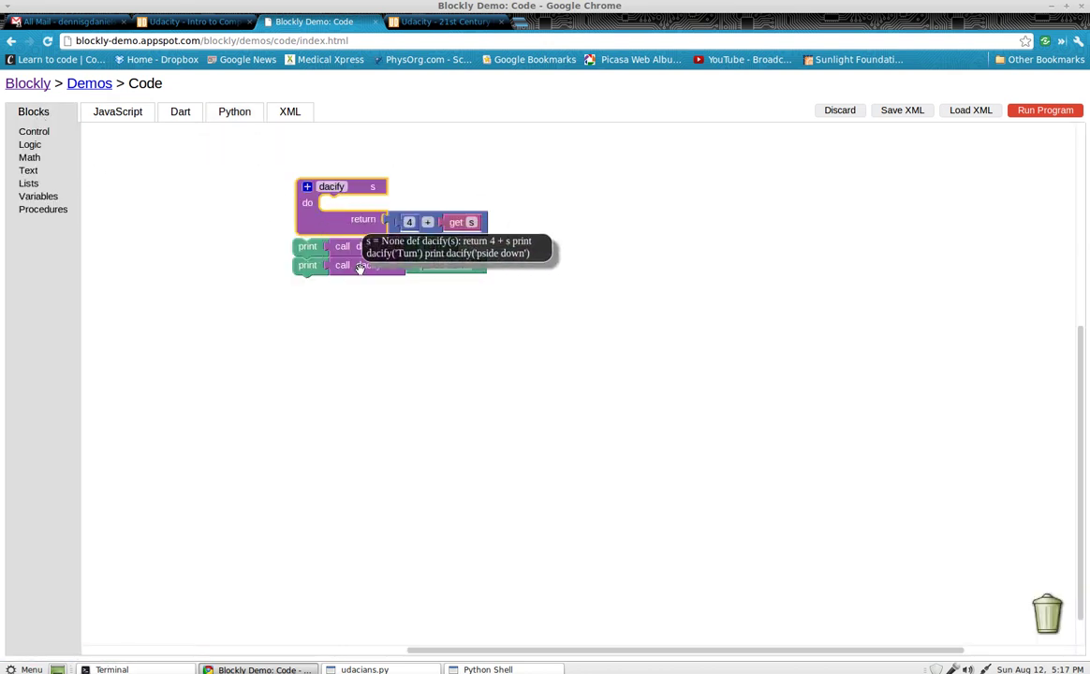
{"action": "left_click_drag", "start_coordinate": [404, 221], "coordinate": [440, 188]}
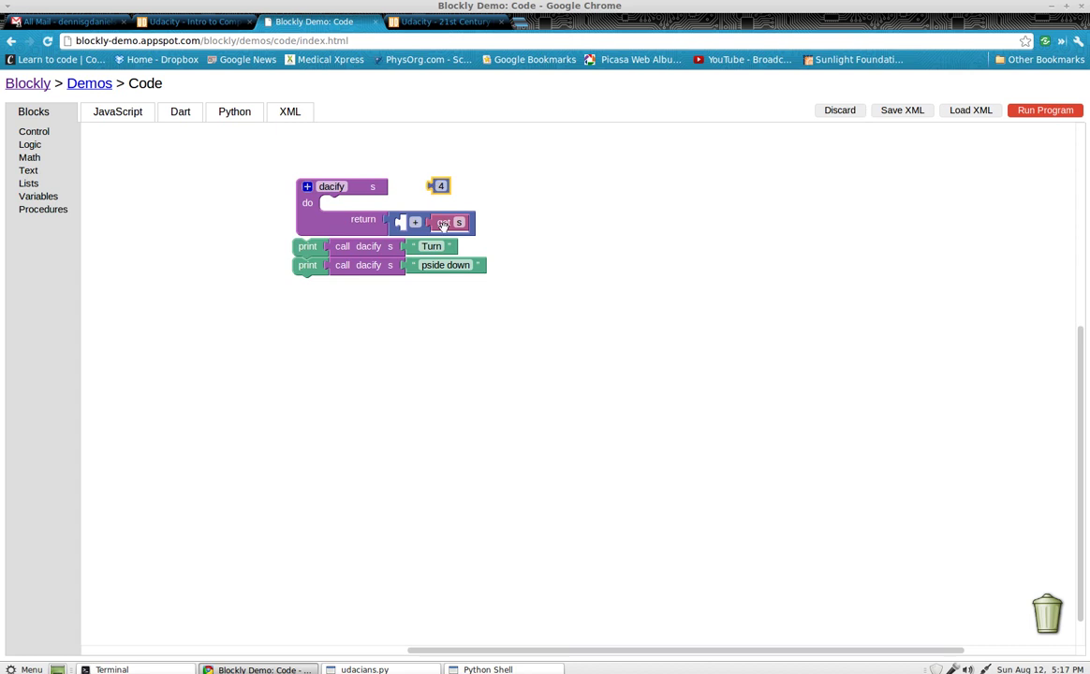
{"action": "left_click", "coordinate": [28, 171]}
{"action": "mouse_move", "coordinate": [107, 140]}
{"action": "left_mouse_down"}
{"action": "mouse_move", "coordinate": [410, 223]}
{"action": "mouse_move", "coordinate": [545, 225]}
{"action": "left_mouse_up"}
{"action": "left_click_drag", "start_coordinate": [379, 217], "coordinate": [366, 208]}
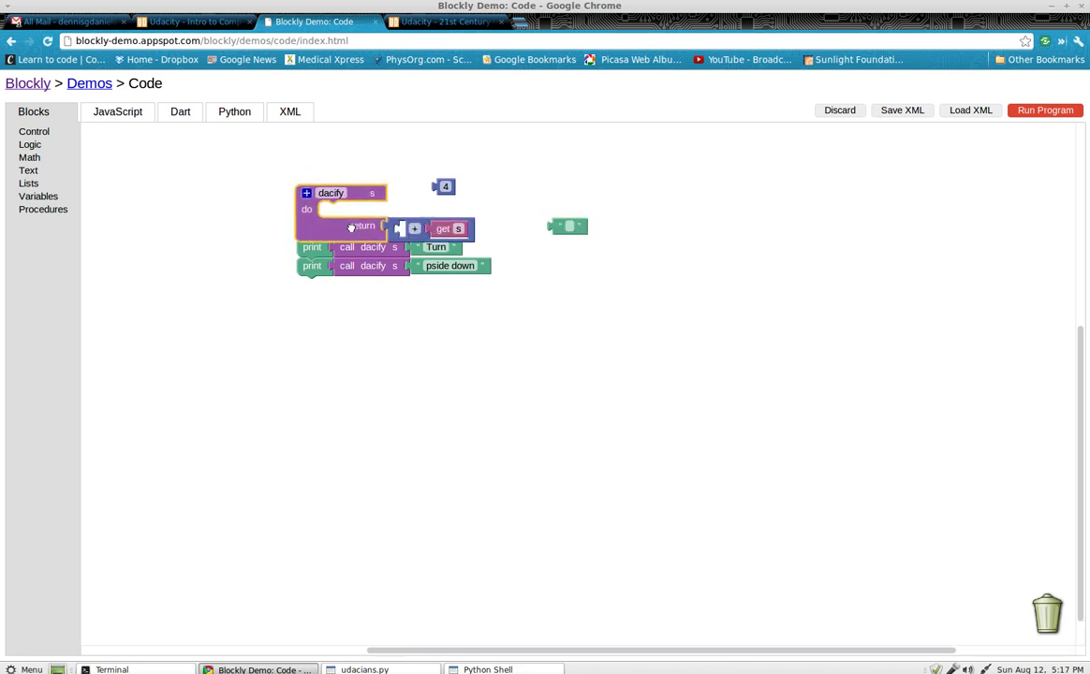
{"action": "mouse_move", "coordinate": [443, 188]}
{"action": "left_mouse_down"}
{"action": "mouse_move", "coordinate": [398, 227]}
{"action": "mouse_move", "coordinate": [343, 225]}
{"action": "left_mouse_up"}
{"action": "left_click_drag", "start_coordinate": [558, 226], "coordinate": [1045, 609]}
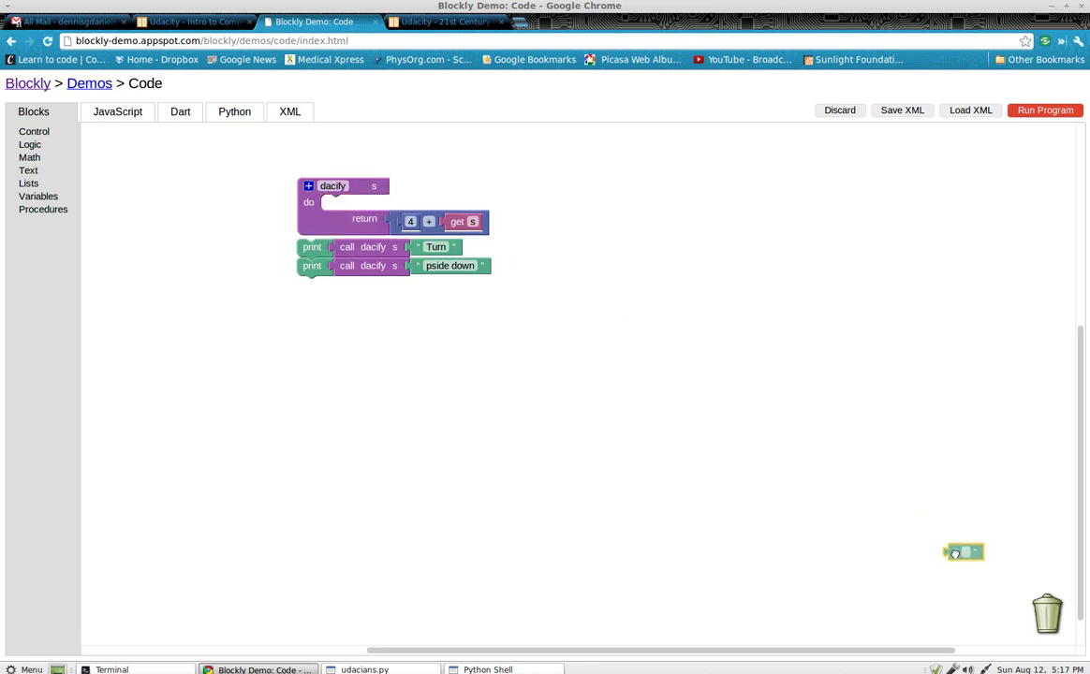
Step: Cancel the Save page dialog and switch to the CS101 Unit 2 Homework tab
{"action": "key", "text": "ctrl+s"}
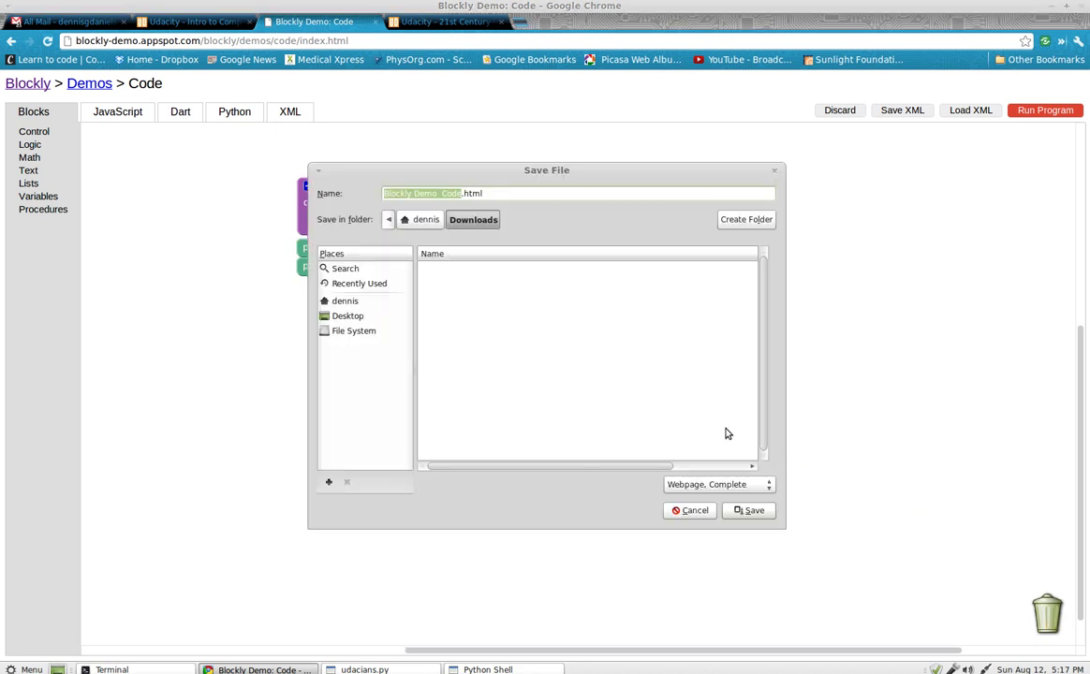
{"action": "left_click", "coordinate": [689, 512]}
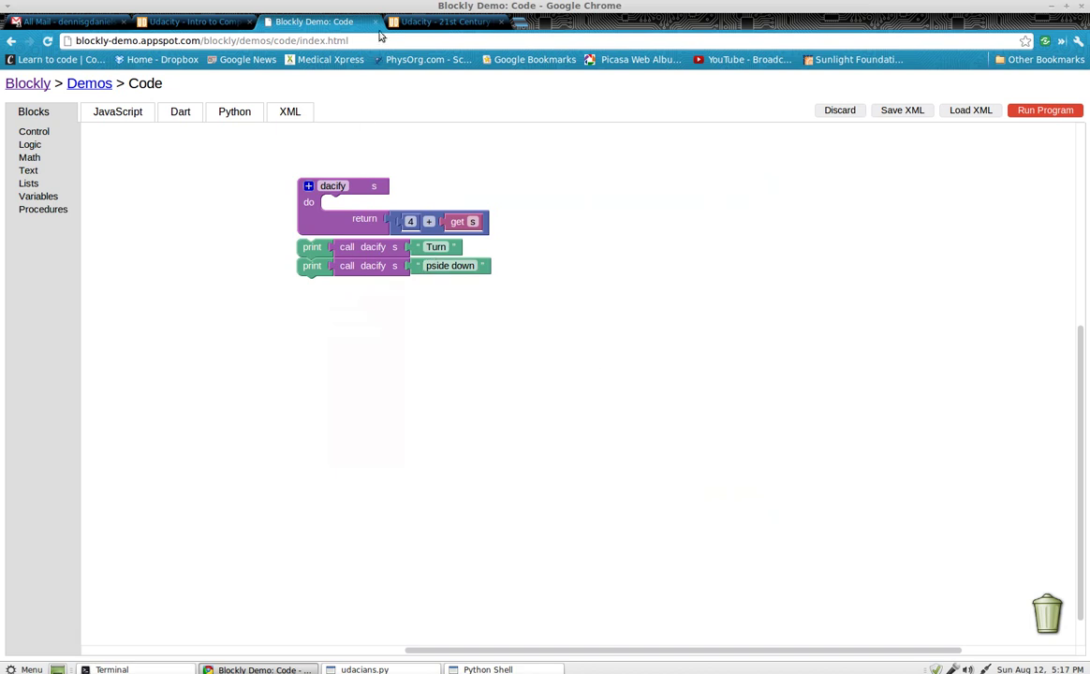
{"action": "left_click", "coordinate": [440, 22]}
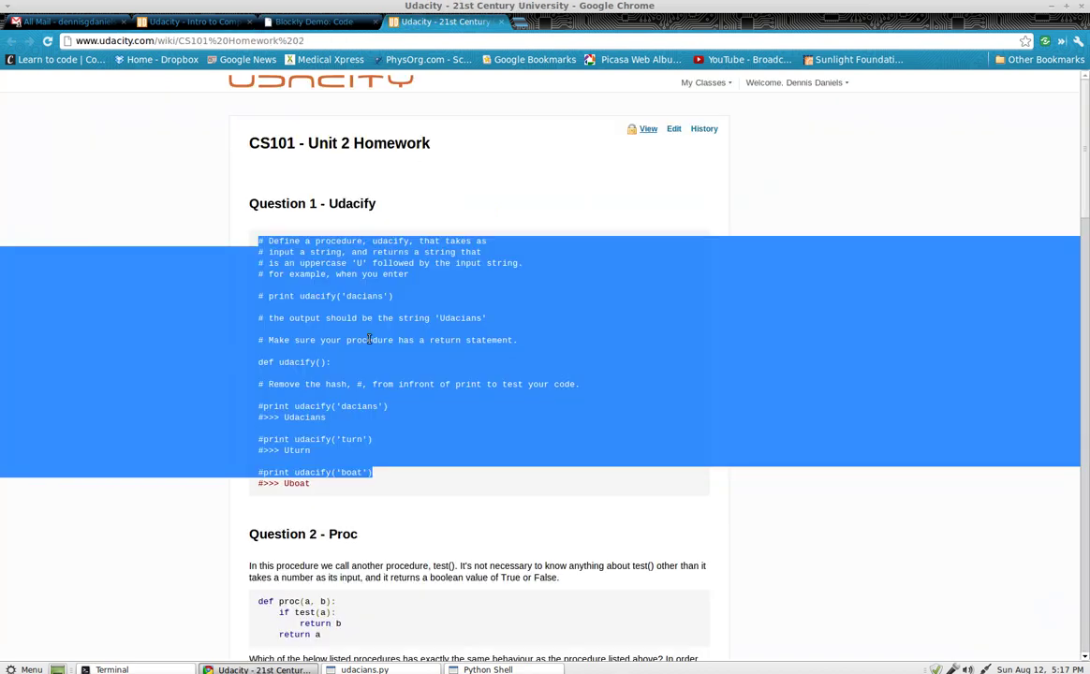